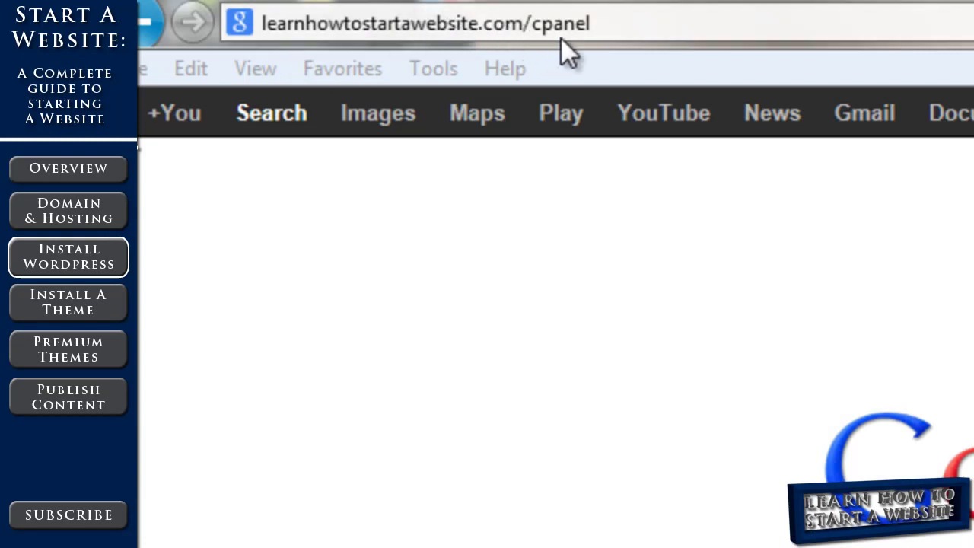
# Load the HostGator cPanel login page and sign in with the account username and password
pyautogui.click(591, 28)
pyautogui.press('Return')
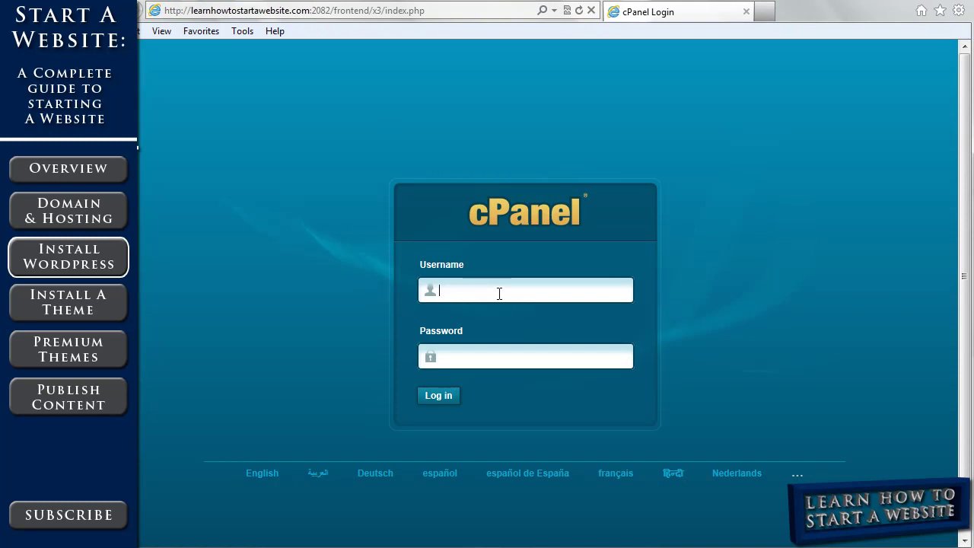
pyautogui.press('Return')
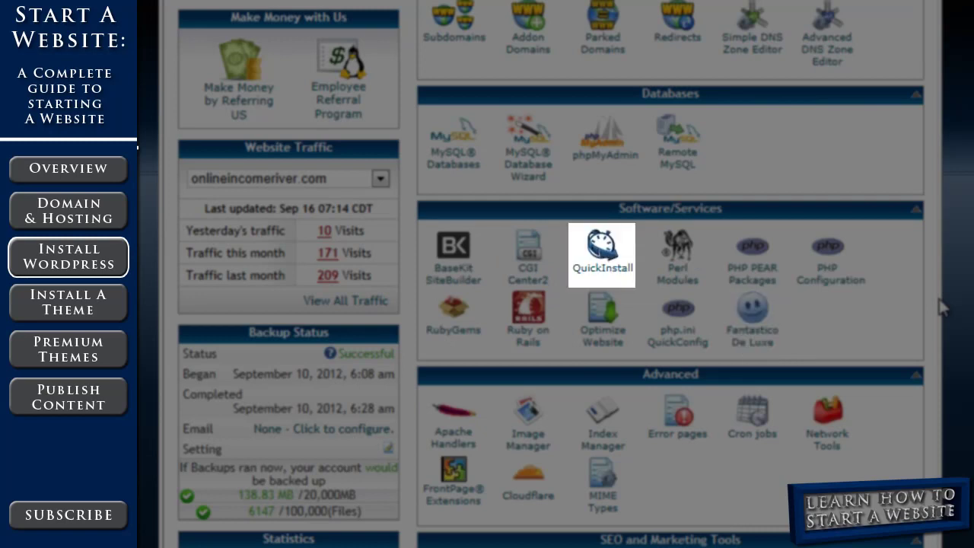
# Choose WordPress in QuickInstall's Blog Software and continue to the WordPress 3.4.2 install form
pyautogui.click(594, 246)
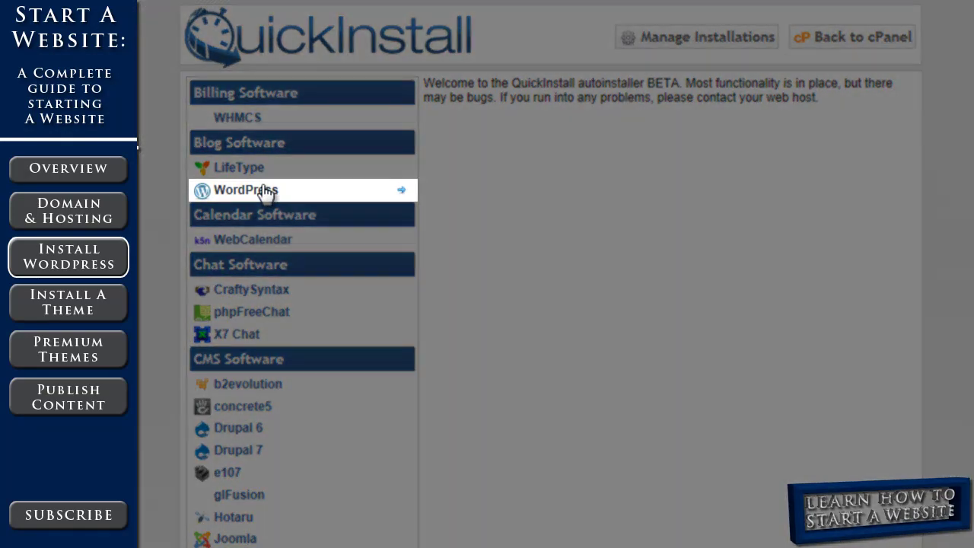
pyautogui.click(264, 192)
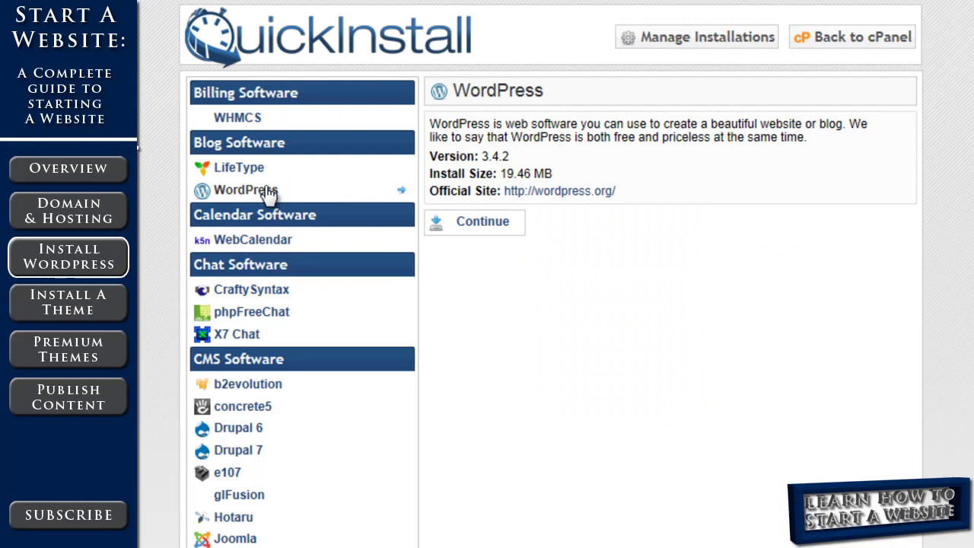
pyautogui.click(484, 220)
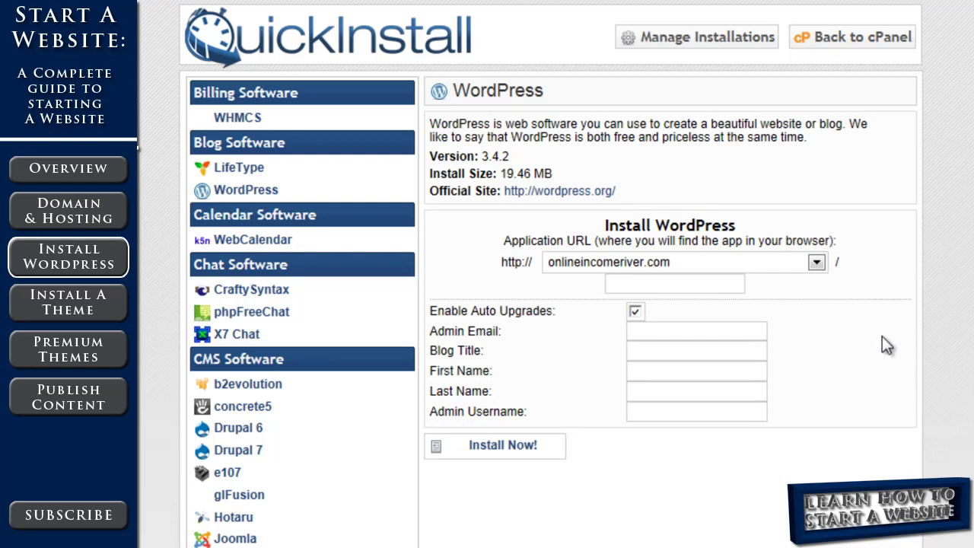
# Set the install domain to learnhowtostartawebsite.com at the root, clearing the 'blog' subdirectory
pyautogui.click(817, 262)
pyautogui.click(796, 305)
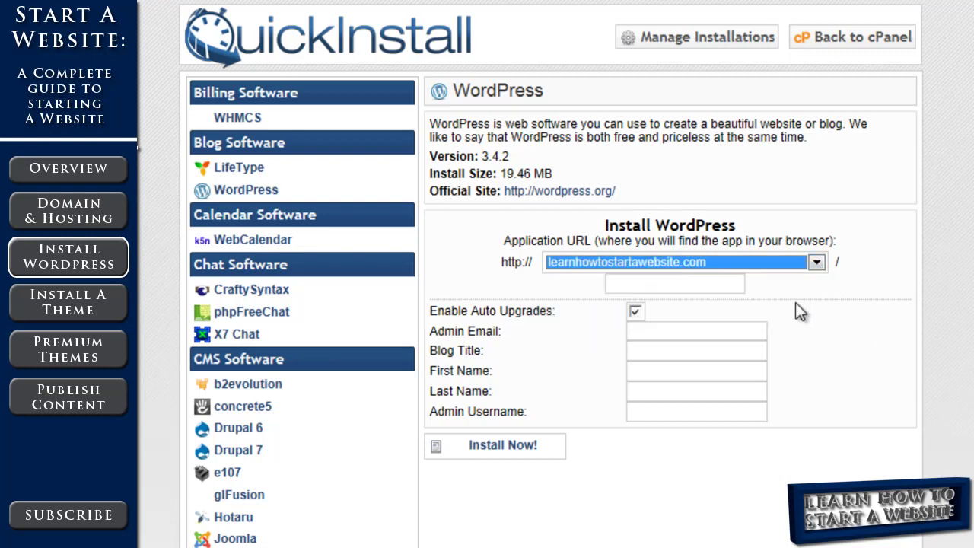
pyautogui.click(840, 267)
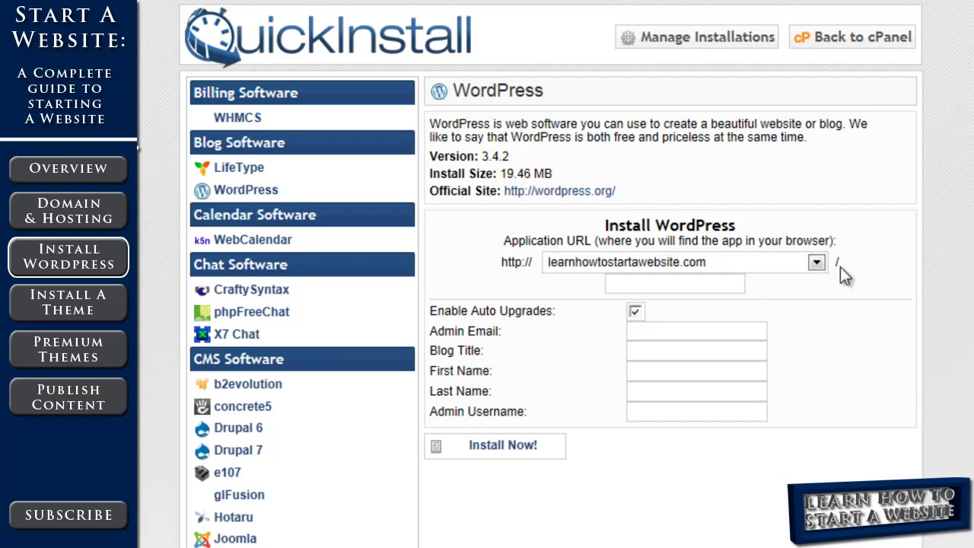
pyautogui.click(712, 285)
pyautogui.write('blog')
pyautogui.moveTo(649, 286); pyautogui.dragTo(579, 291)
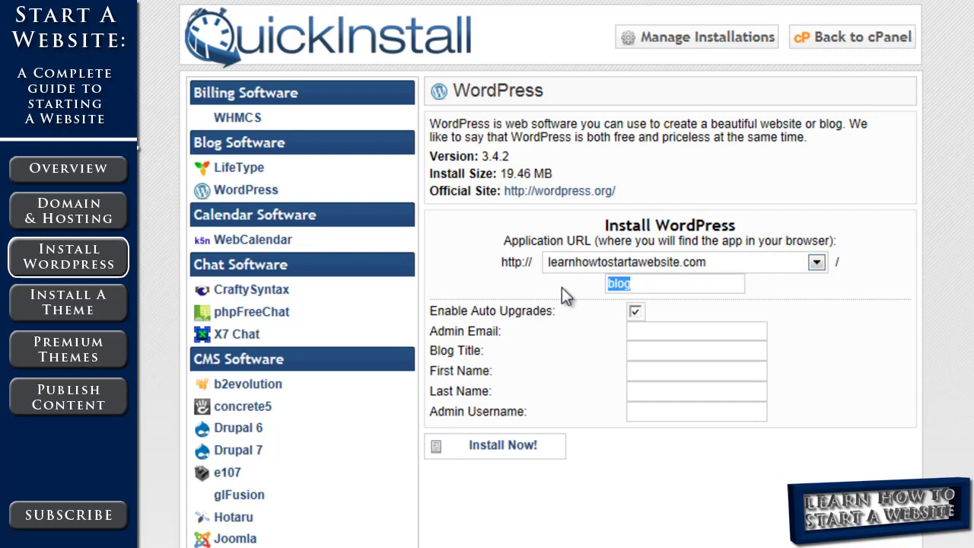
pyautogui.press('BackSpace')
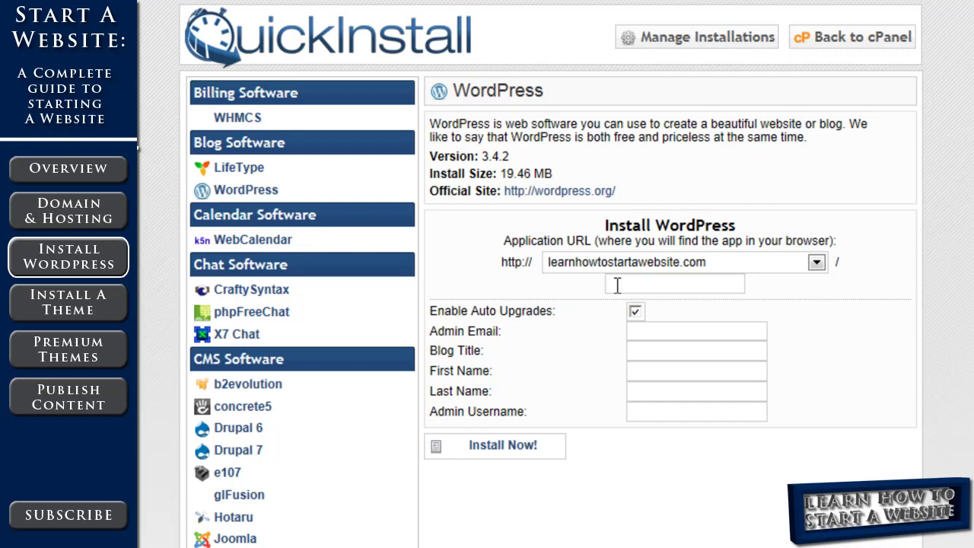
# Fill in the admin e-mail and the blog title
pyautogui.click(635, 311)
pyautogui.click(657, 330)
pyautogui.hotkey('ctrl', 'v')
pyautogui.click(665, 342)
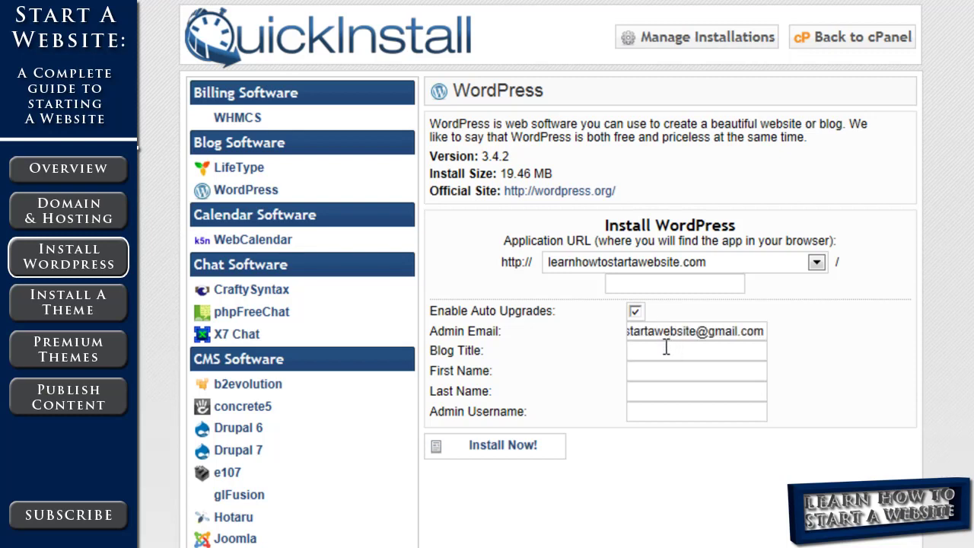
pyautogui.write('Learn How To Start A Website')
pyautogui.click(708, 370)
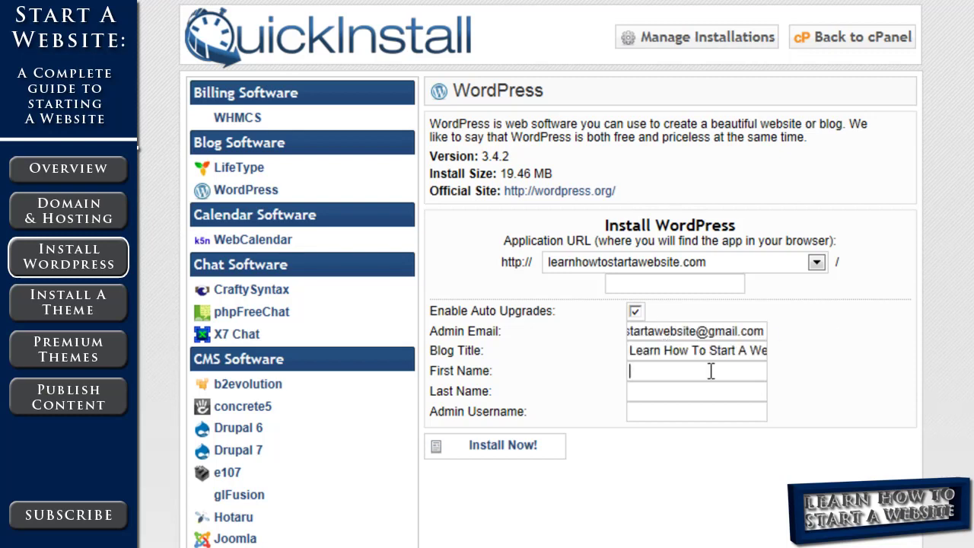
# Fill in the first and last name from suggestions and enter the admin username
pyautogui.write('S')
pyautogui.press('Down')
pyautogui.press('Return')
pyautogui.press('Tab')
pyautogui.write('Bo')
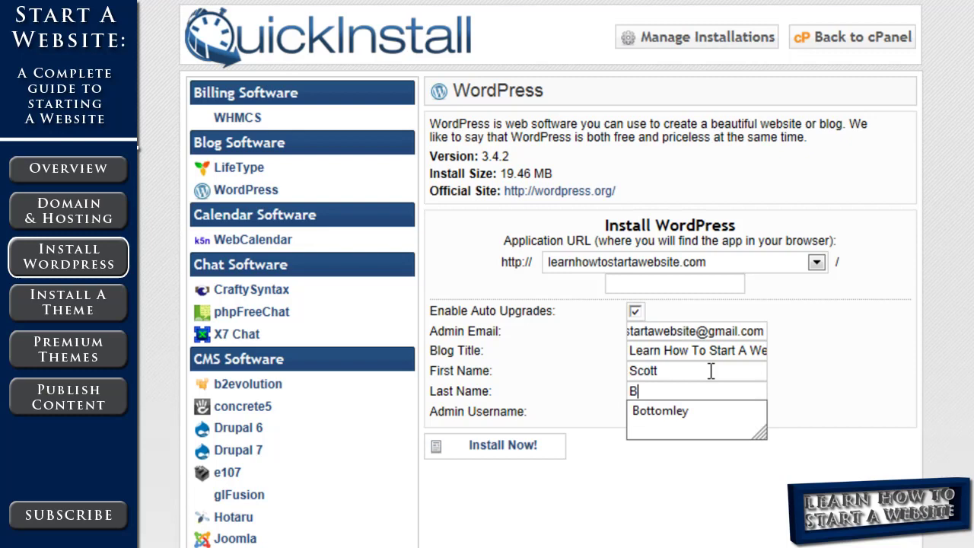
pyautogui.press('Down')
pyautogui.press('Return')
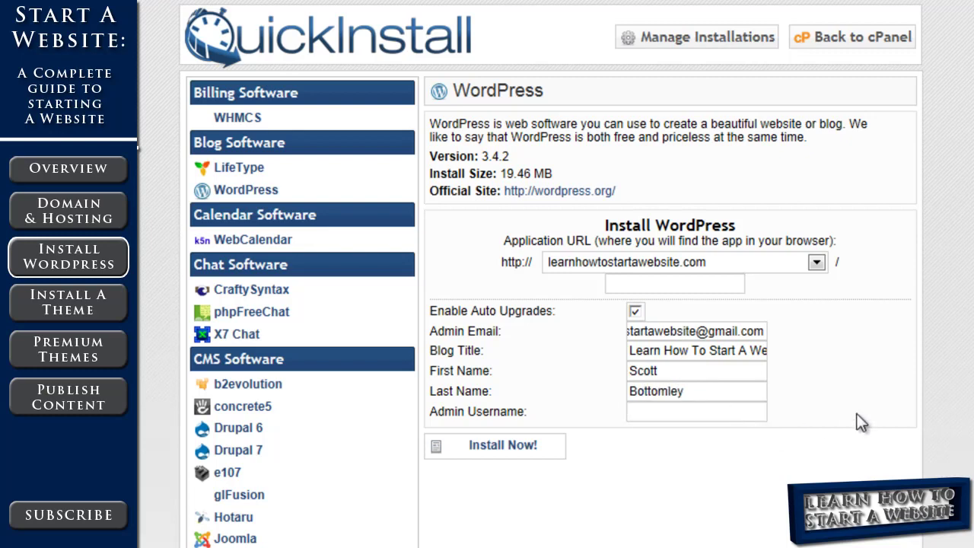
pyautogui.press('Tab')
# Run the WordPress install and select the generated admin password in the Congratulations notice
pyautogui.click(528, 448)
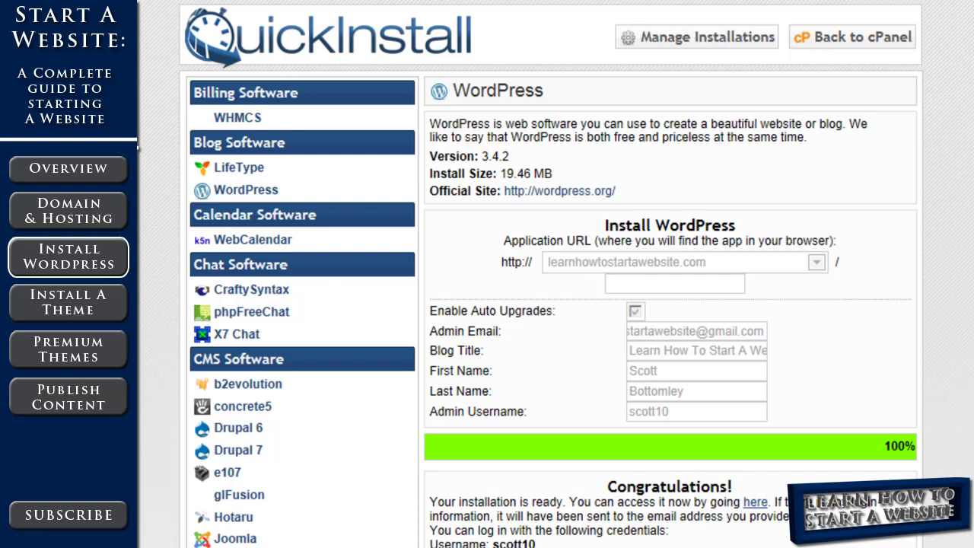
pyautogui.scroll(-4, 925, 328)
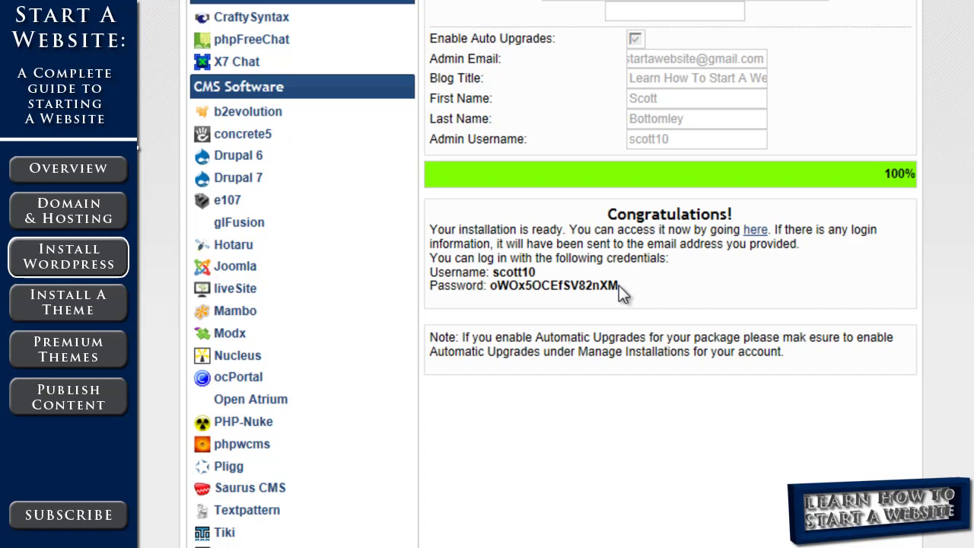
pyautogui.moveTo(618, 285); pyautogui.dragTo(492, 293)
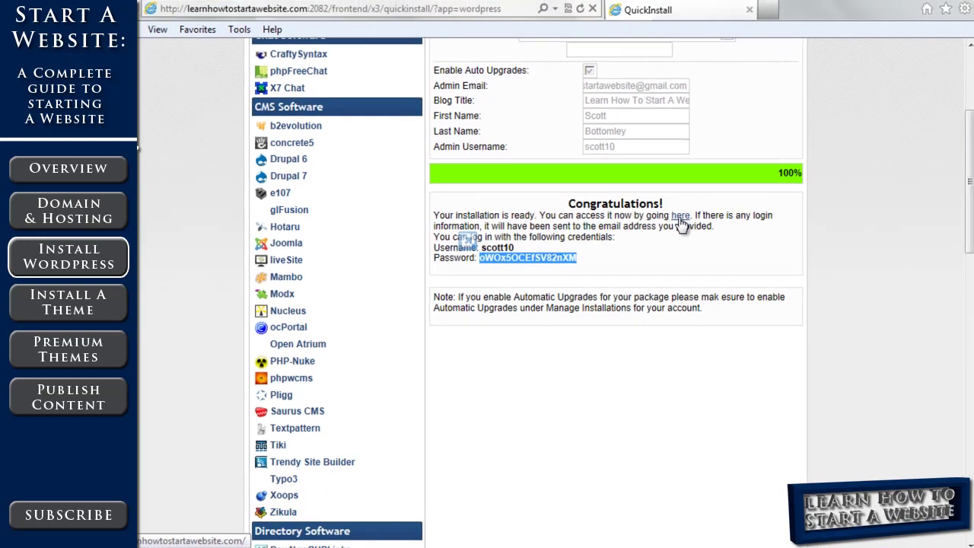
# Open the new site from the Congratulations link and scroll through its Hello world! post
pyautogui.click(676, 217)
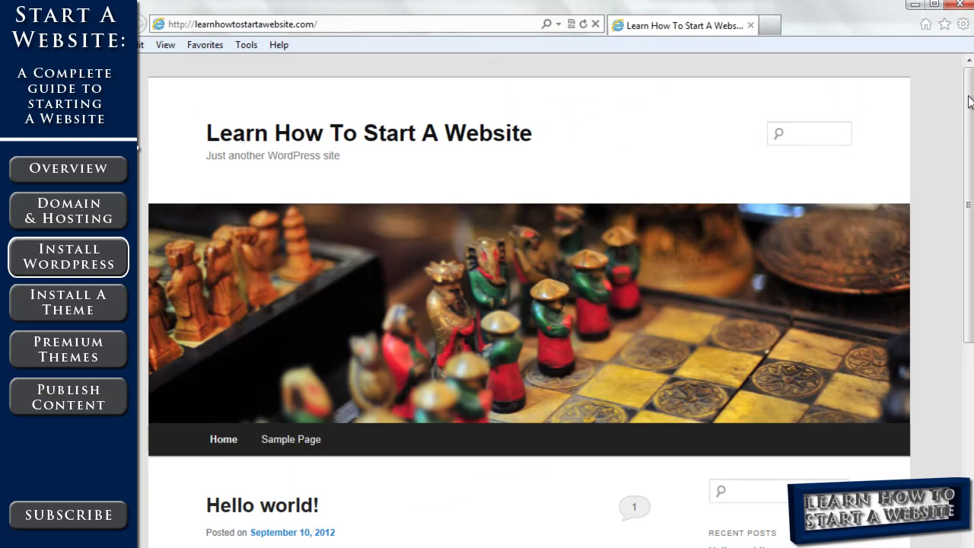
pyautogui.moveTo(971, 100); pyautogui.dragTo(971, 237)
pyautogui.scroll(4, 562, 167)
pyautogui.moveTo(972, 156); pyautogui.dragTo(972, 354)
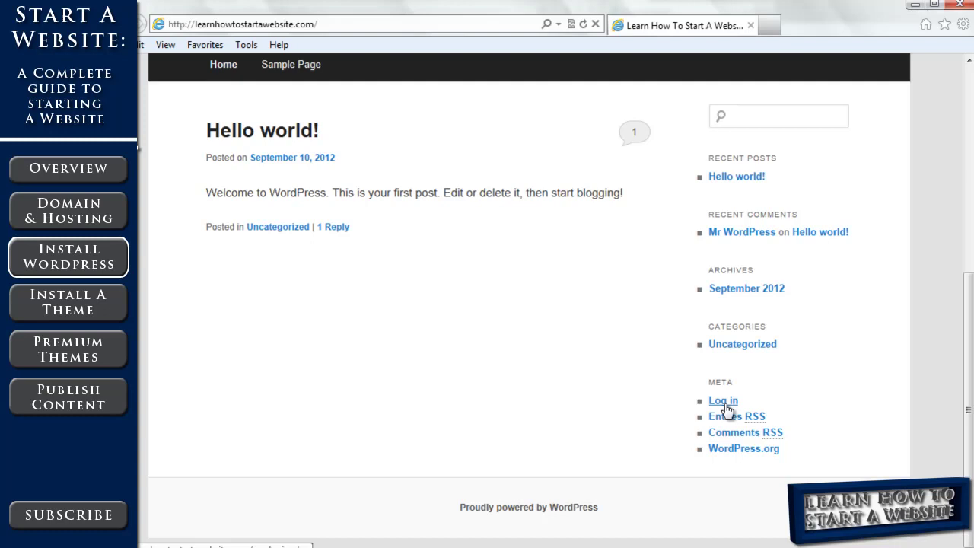
# Append wp-admin to the site address to load the admin login page
pyautogui.click(342, 24)
pyautogui.click(342, 24)
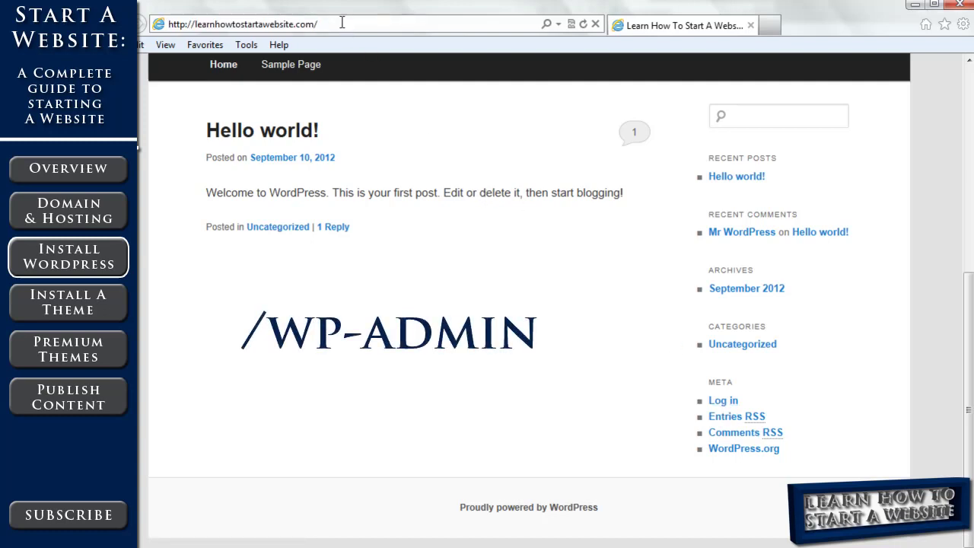
pyautogui.write('wp-')
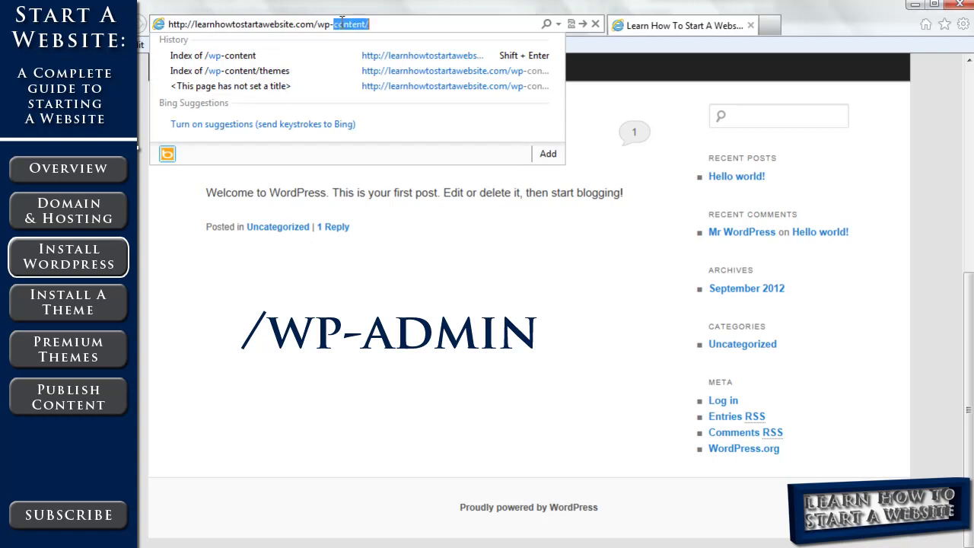
pyautogui.write('admin')
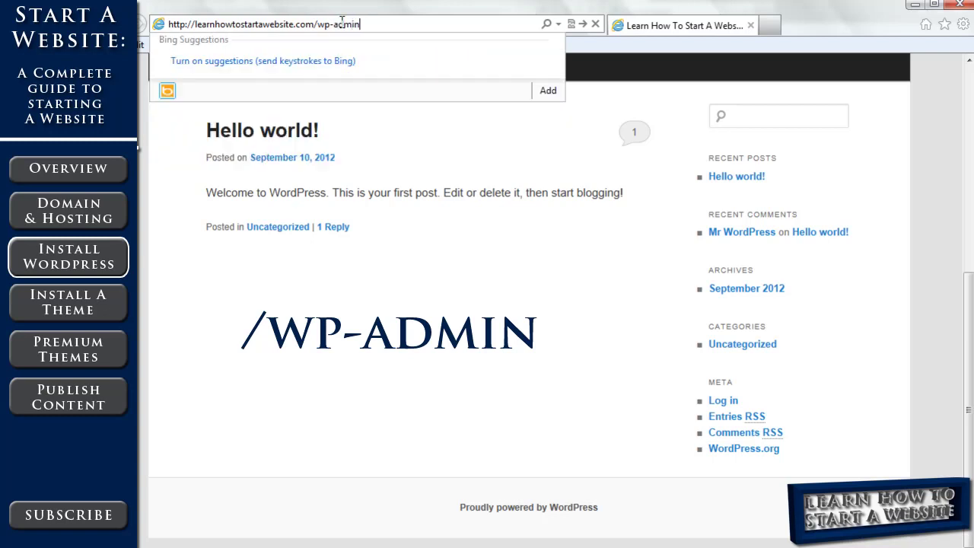
pyautogui.press('Return')
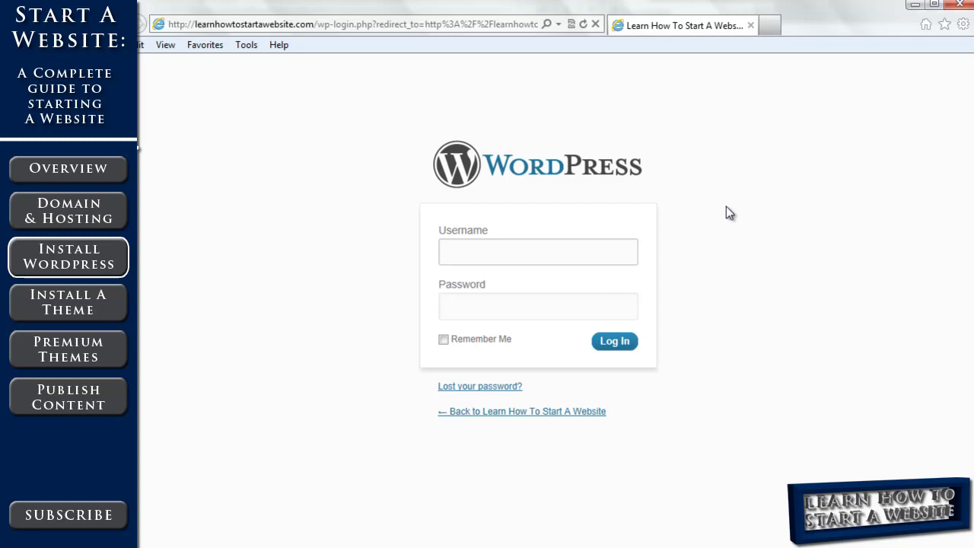
# Sign in with the suggested admin username and the pasted generated password
pyautogui.write('s')
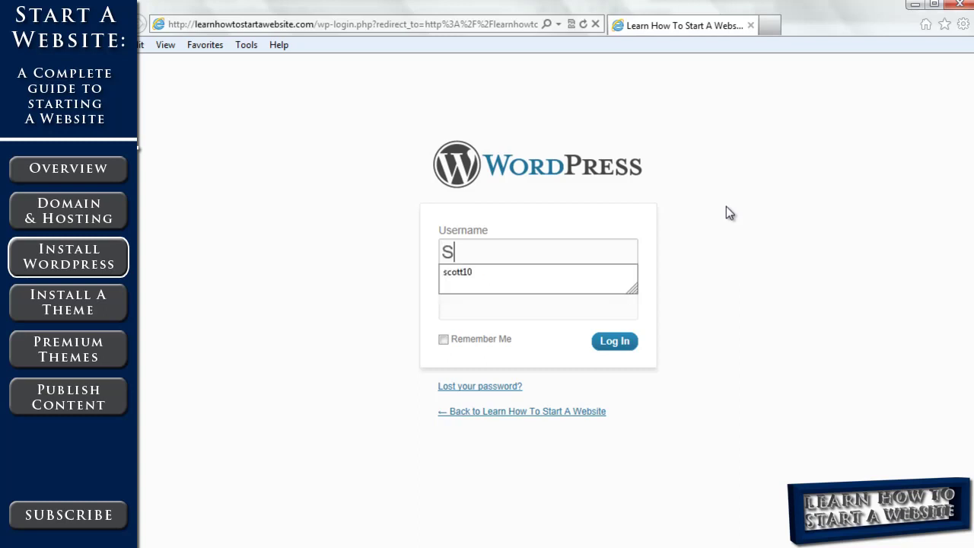
pyautogui.press('Down')
pyautogui.press('Return')
pyautogui.press('Tab')
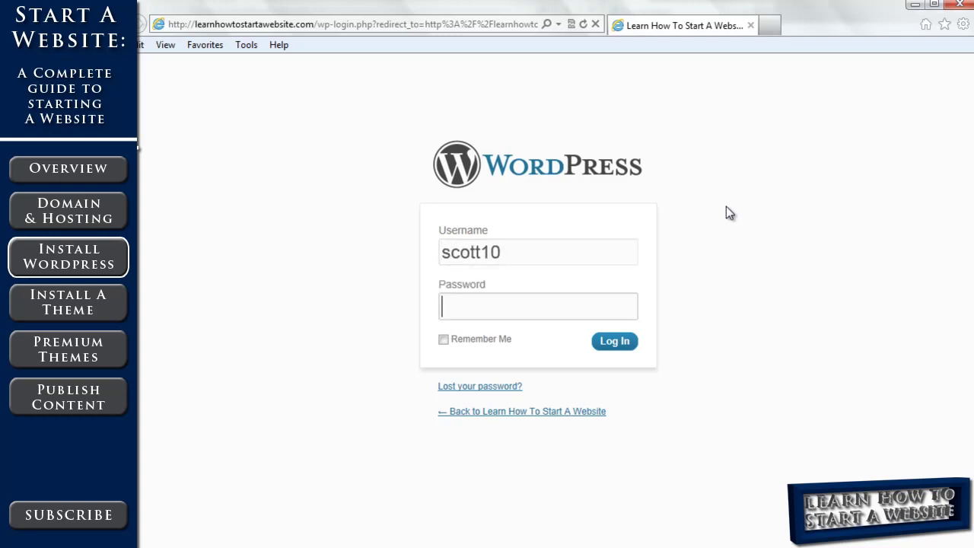
pyautogui.hotkey('ctrl', 'v')
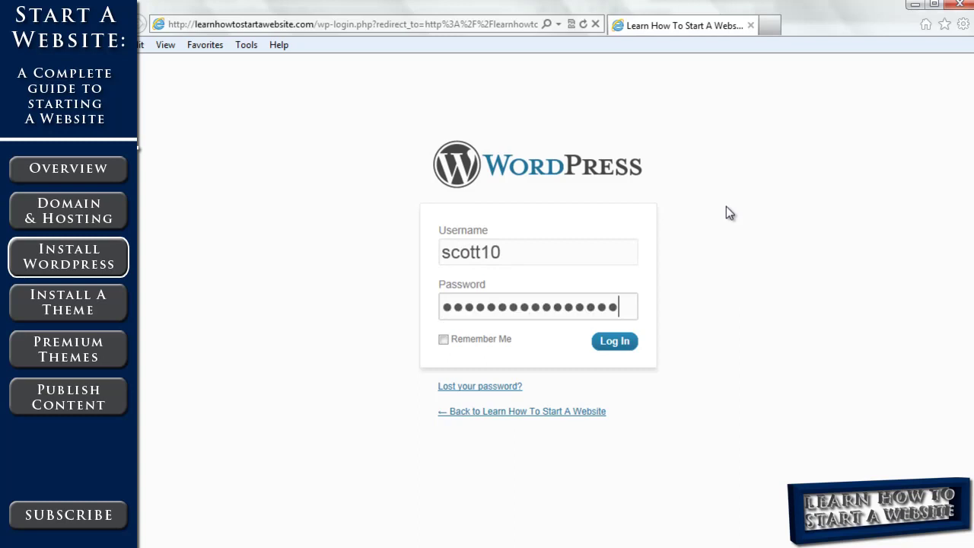
pyautogui.click(621, 342)
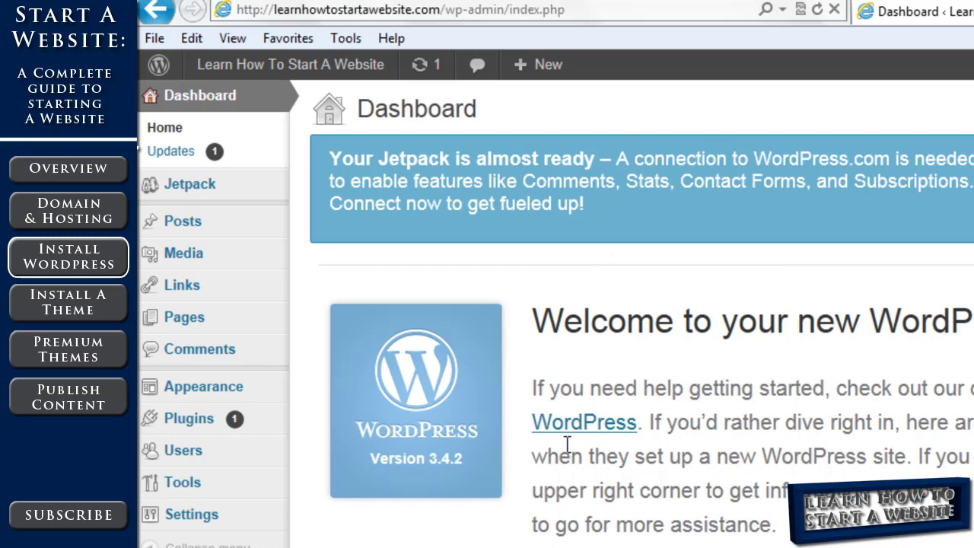
# Open the administrator's profile from the Users list
pyautogui.moveTo(227, 456)
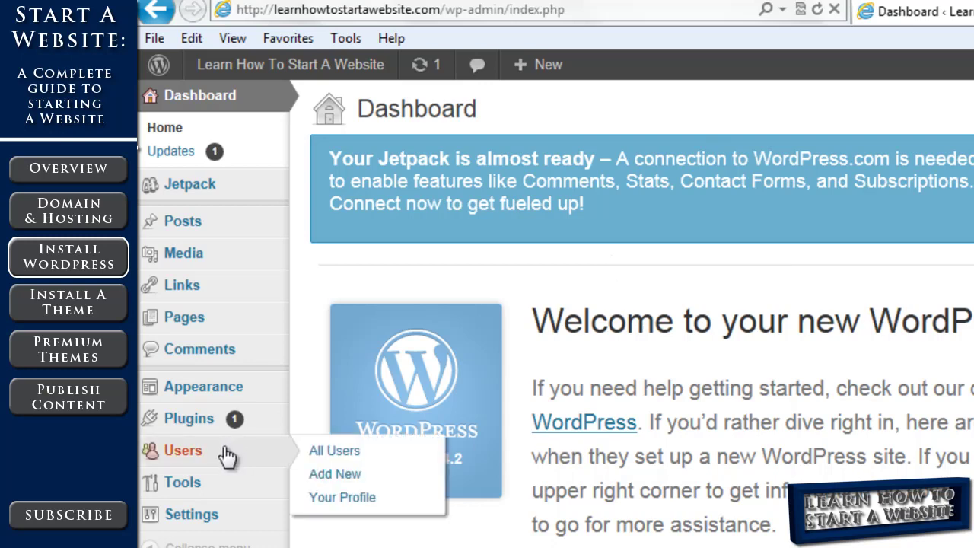
pyautogui.click(275, 453)
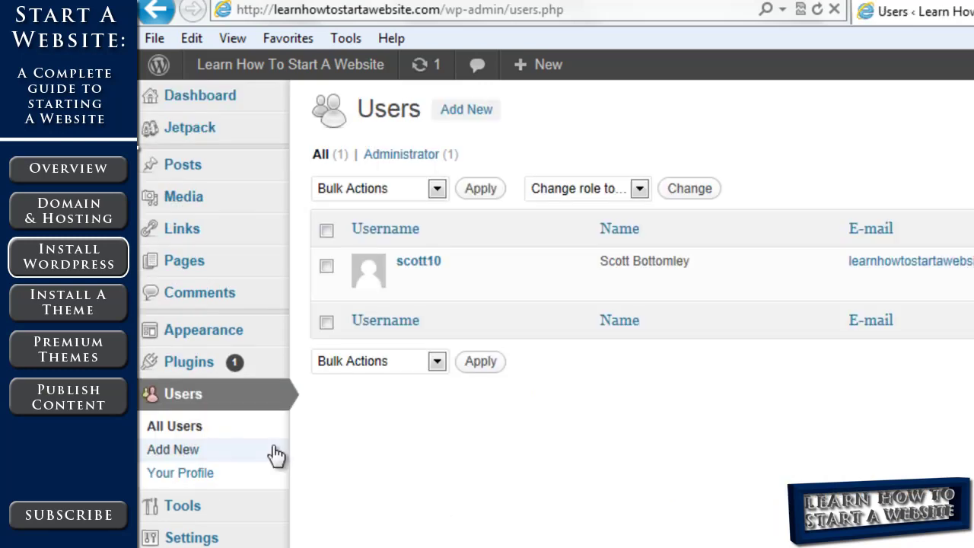
pyautogui.moveTo(361, 276)
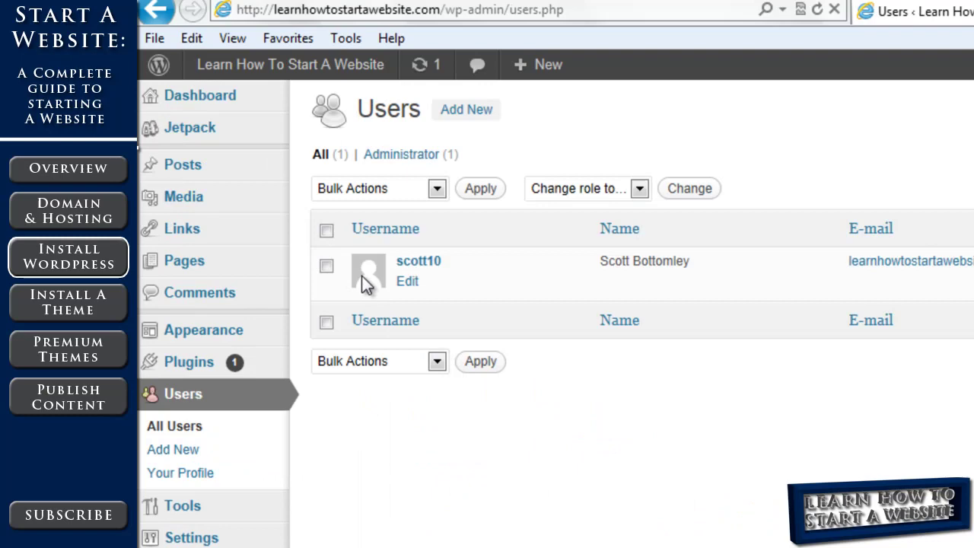
pyautogui.click(417, 262)
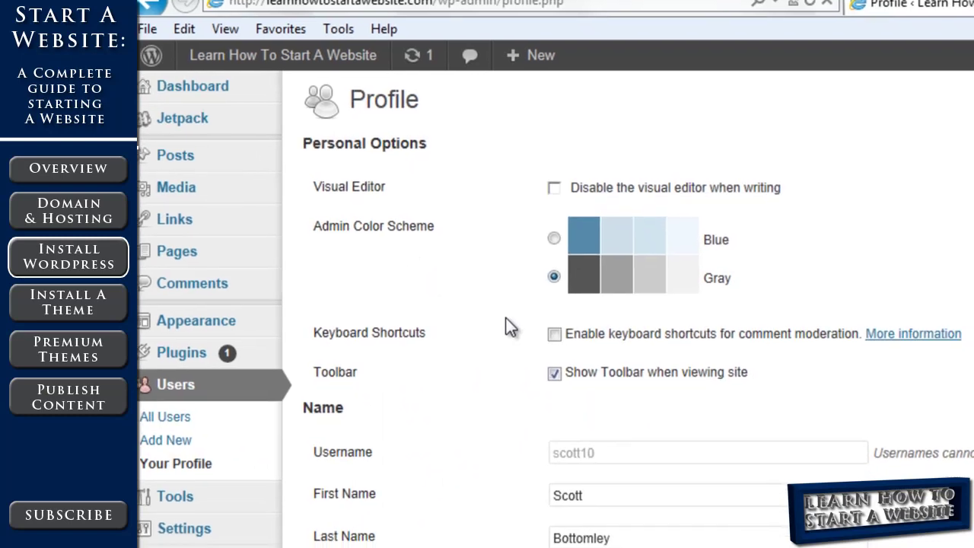
# Enter and repeat a new account password, then save with Update Profile
pyautogui.scroll(-5, 505, 317)
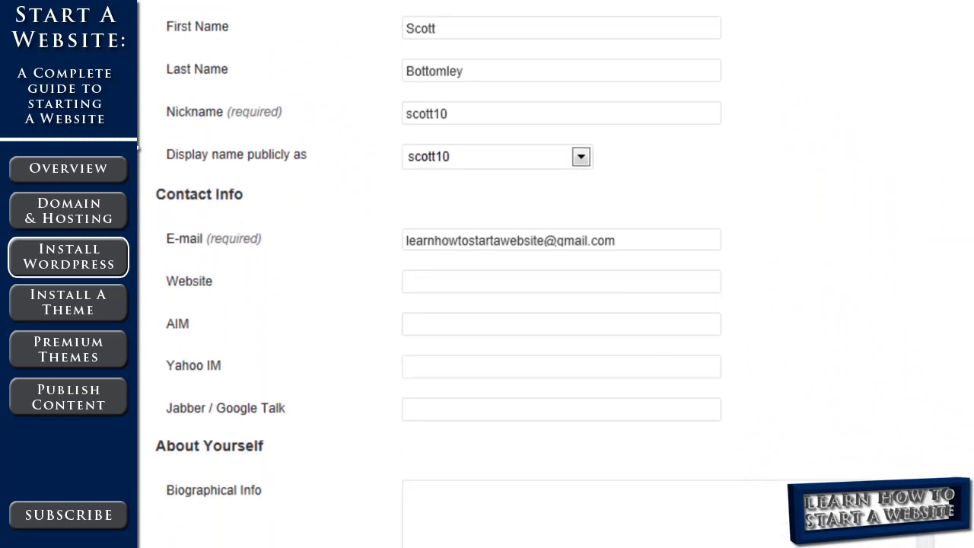
pyautogui.scroll(-4, 545, 304)
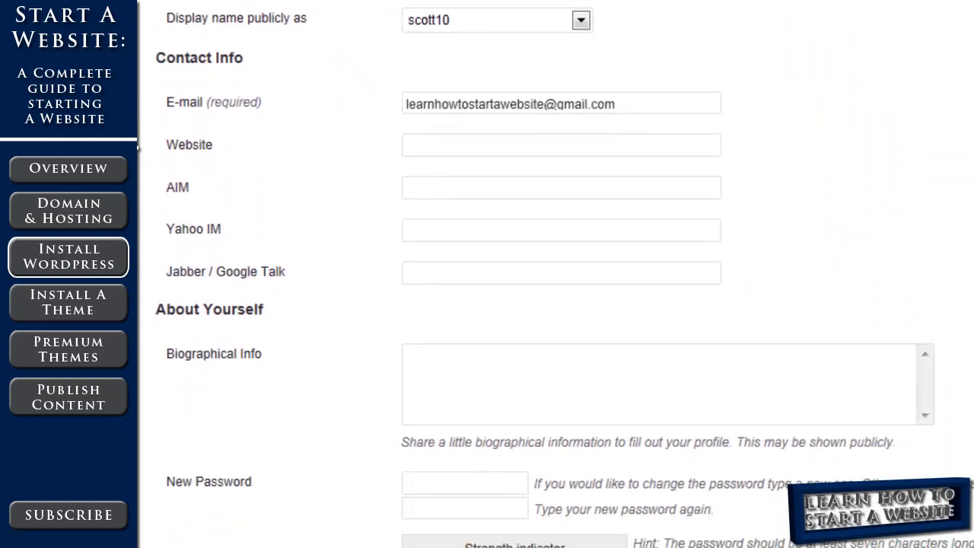
pyautogui.scroll(-4, 545, 304)
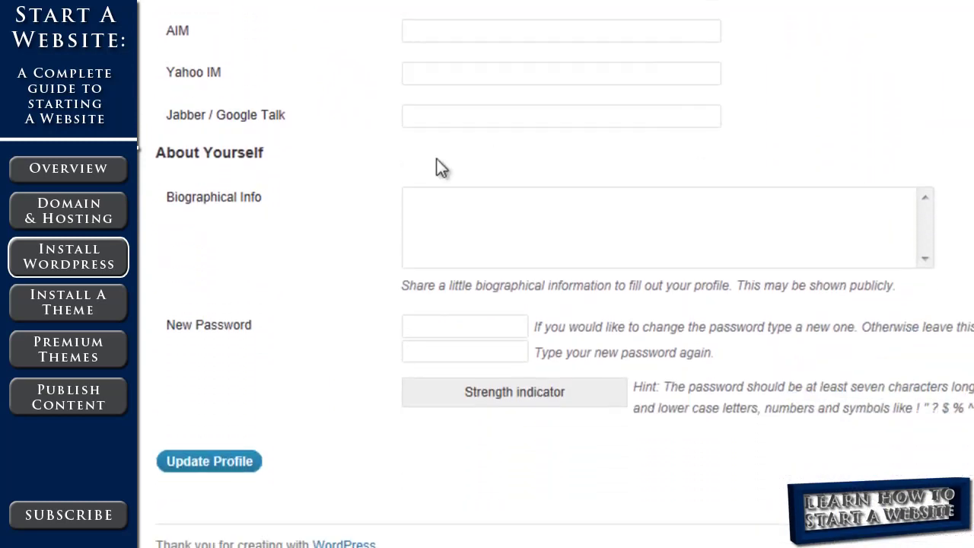
pyautogui.click(456, 325)
pyautogui.write('********')
pyautogui.press('Tab')
pyautogui.write('********')
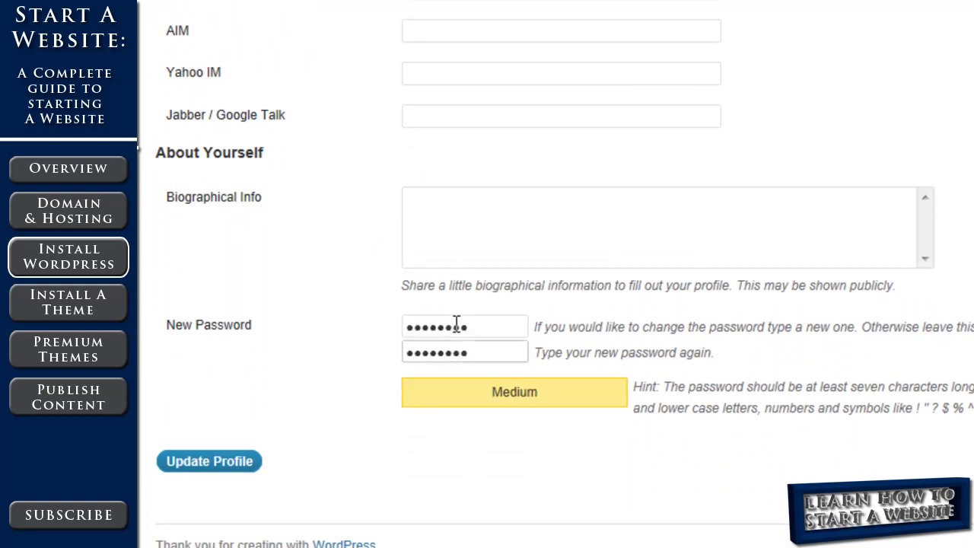
pyautogui.click(217, 464)
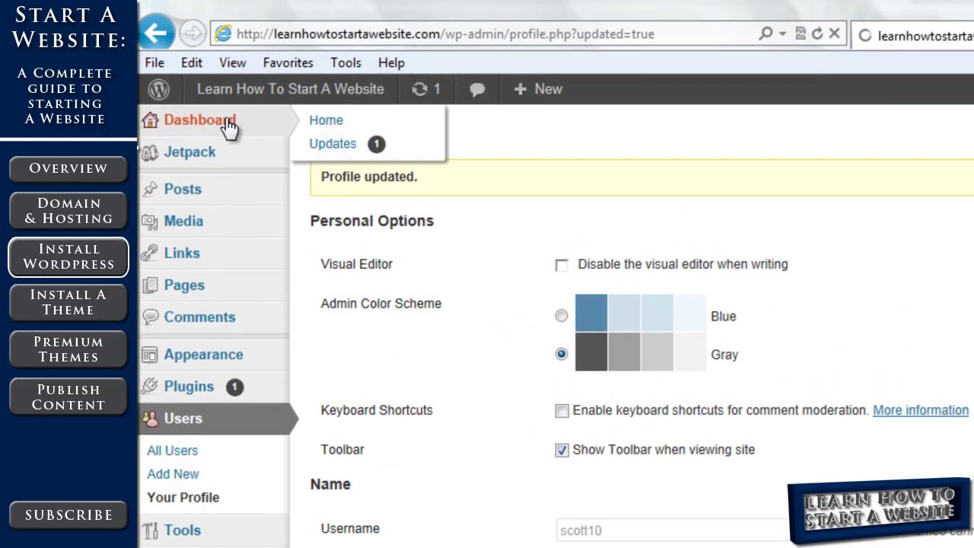
# Return to the Dashboard, then visit the public Learn How To Start A Website home page
pyautogui.click(228, 126)
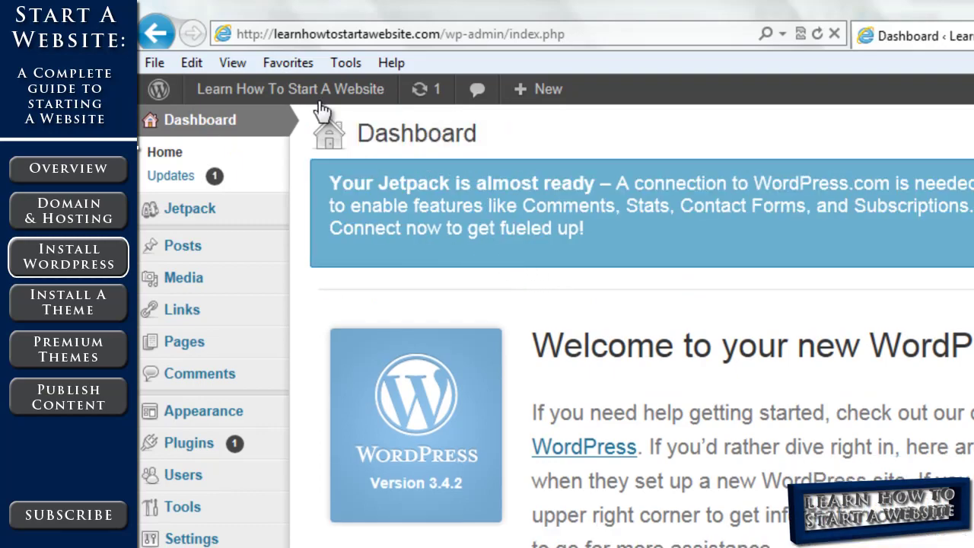
pyautogui.click(319, 93)
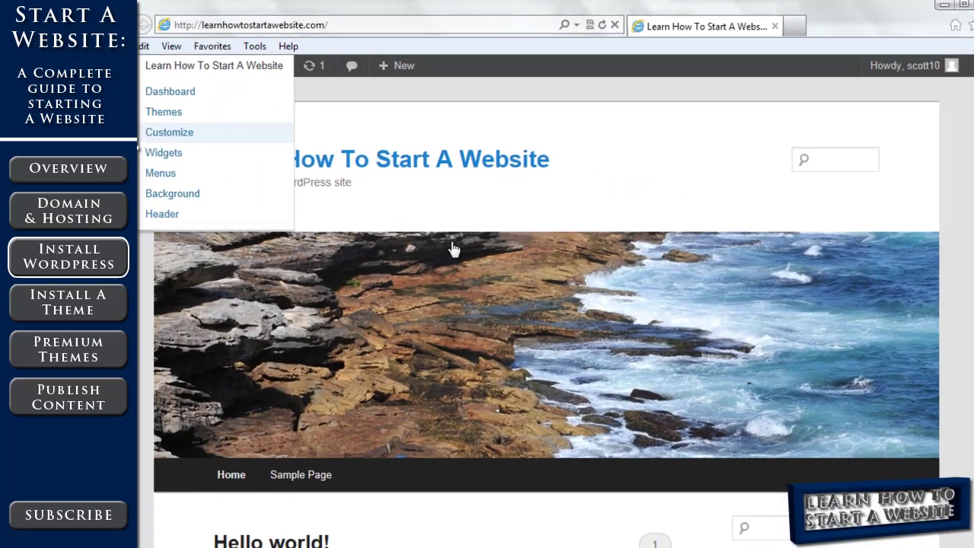